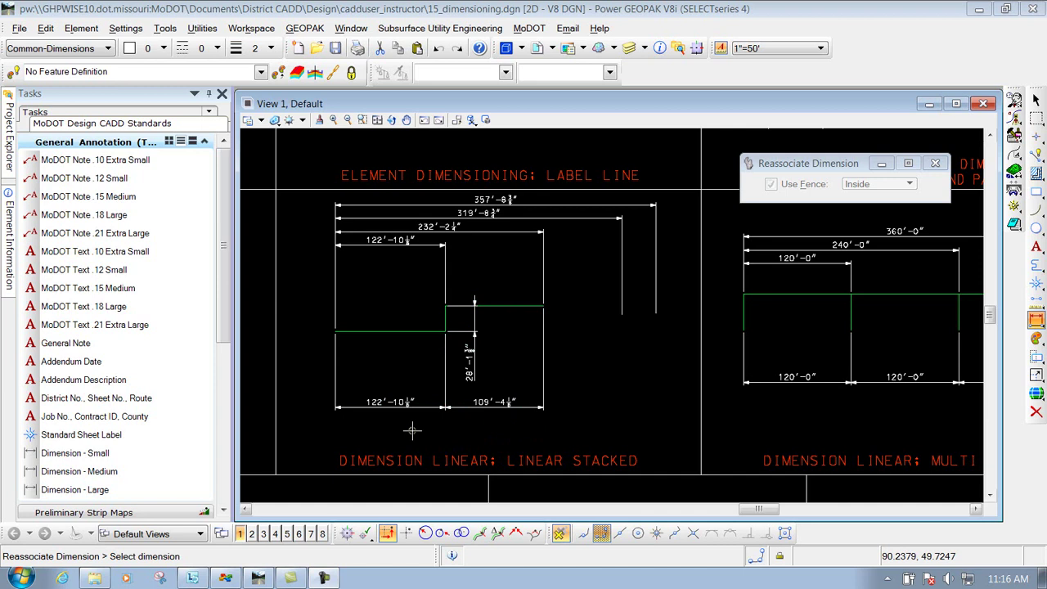
Start the Change Dimension tool and open the settings of the Dimension - Small style
left_click(1037, 322)
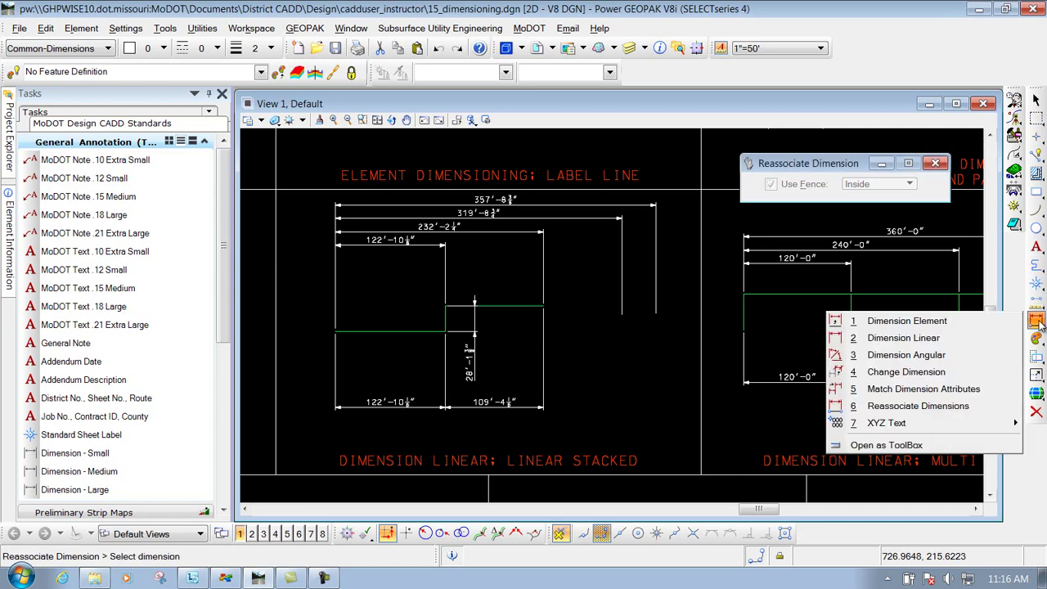
left_click(910, 374)
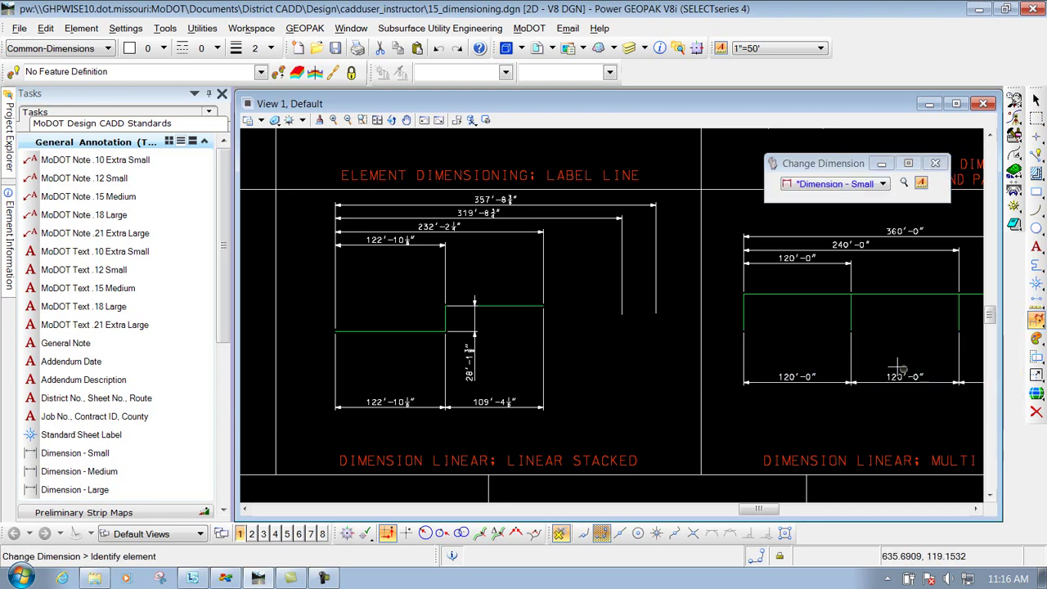
left_click_drag(853, 164, 804, 164)
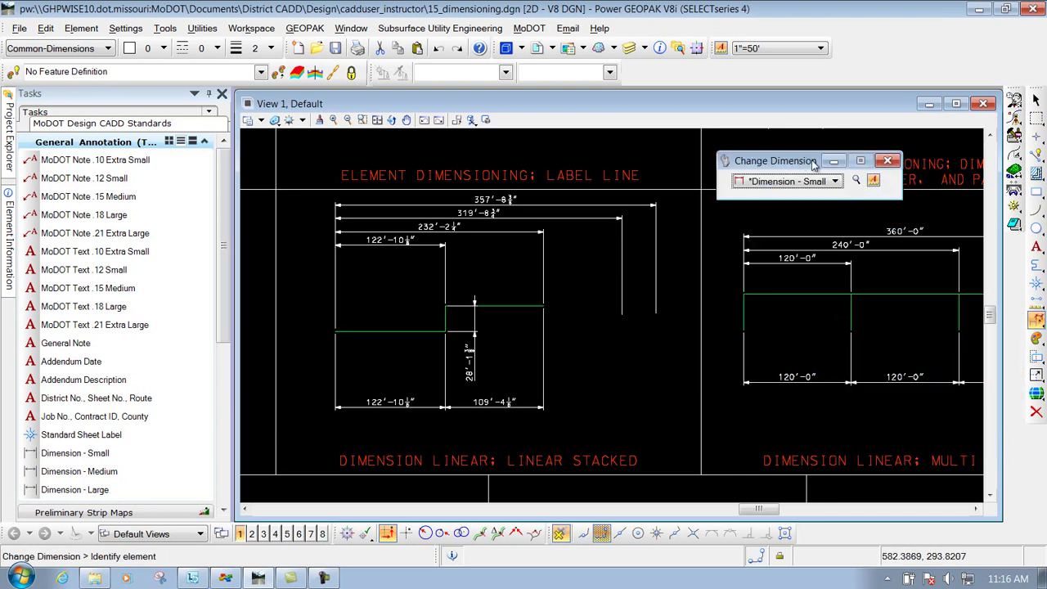
left_click(856, 182)
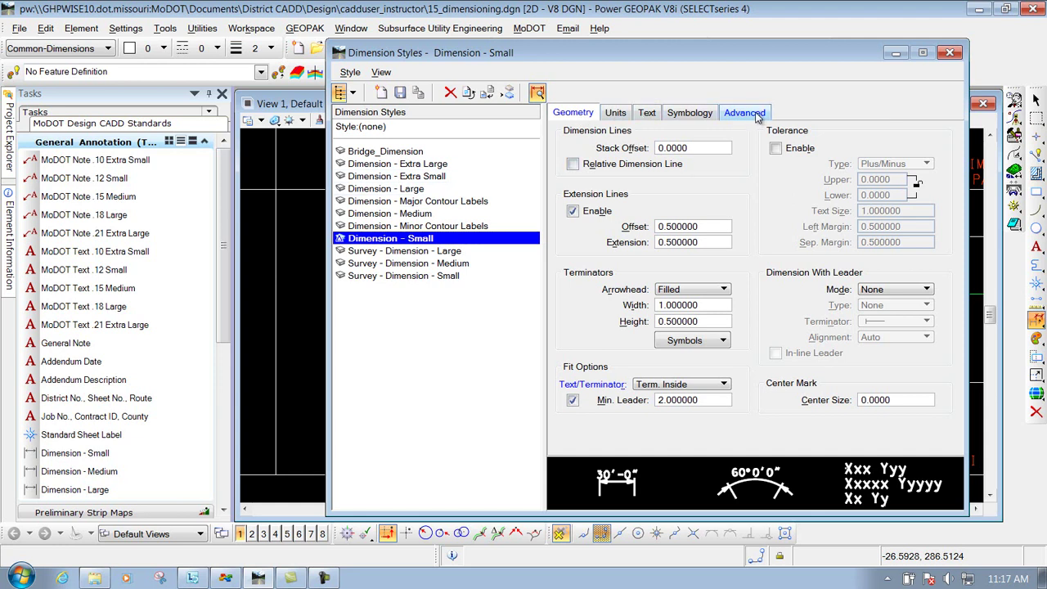
Review the Units, Text, Symbology, Advanced and Geometry settings of the Dimension - Small style
left_click(615, 114)
left_click(647, 114)
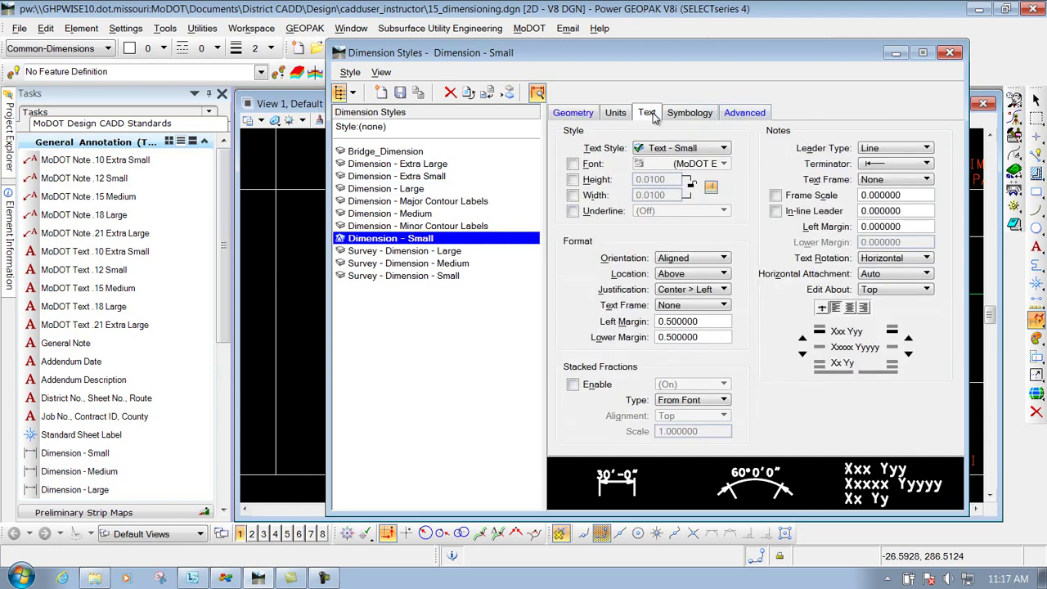
left_click(695, 115)
left_click(746, 113)
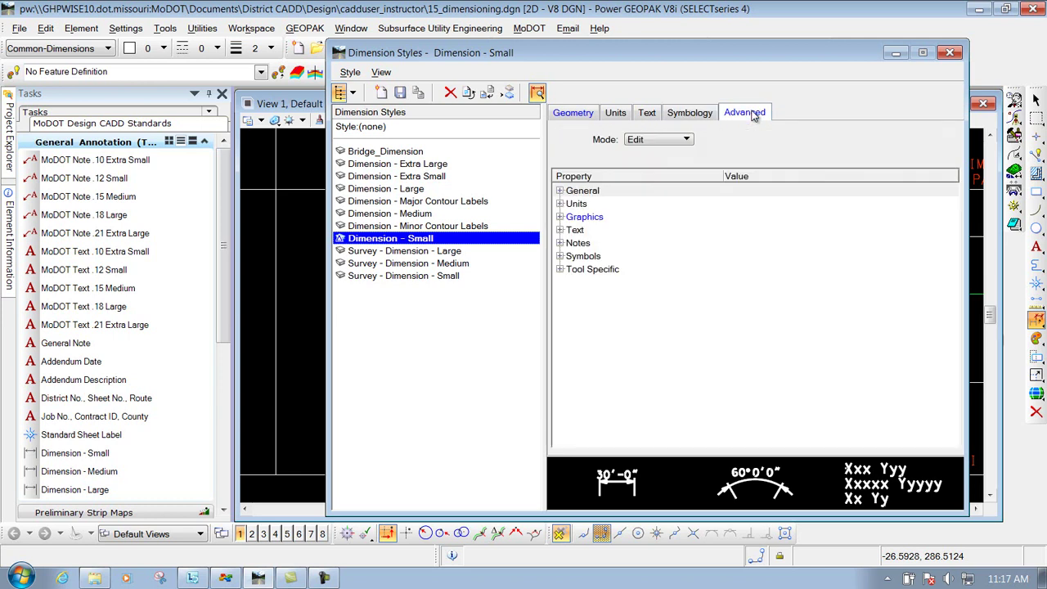
left_click(586, 115)
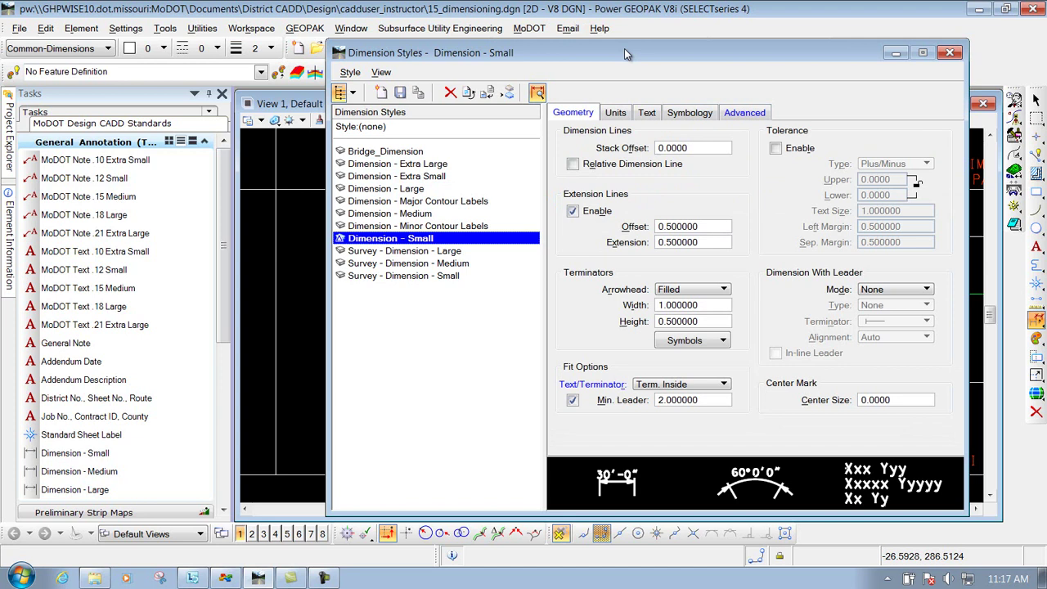
mouse_move(628, 50)
left_mouse_down()
mouse_move(792, 36)
mouse_move(686, 41)
mouse_move(664, 53)
mouse_move(639, 34)
mouse_move(612, 33)
left_mouse_up()
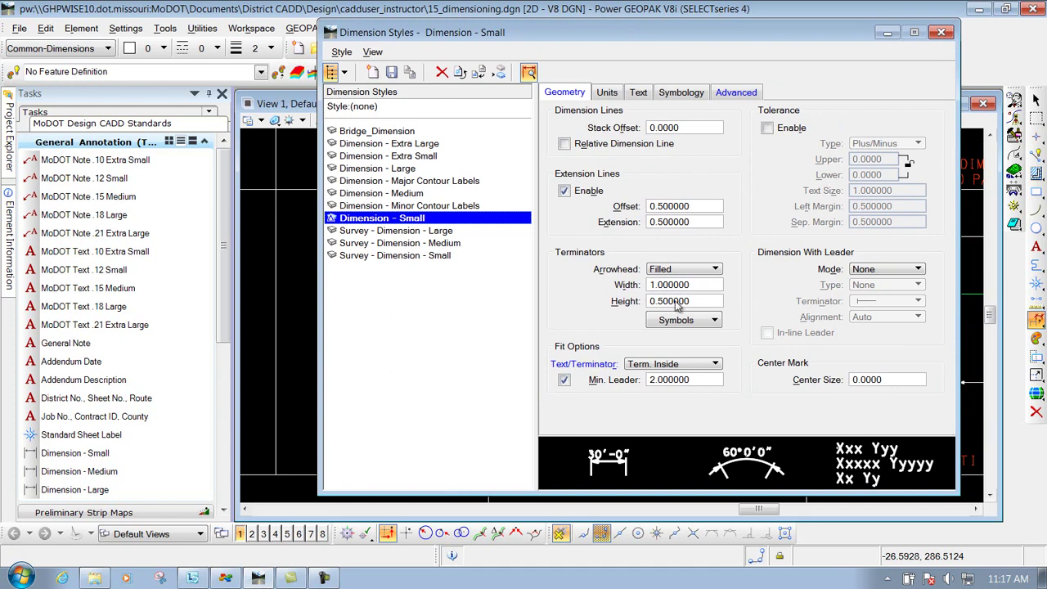
Set the style's terminator arrowhead to Open, keep the text/terminator fit at Term. Inside, and enable secondary units
left_click(691, 269)
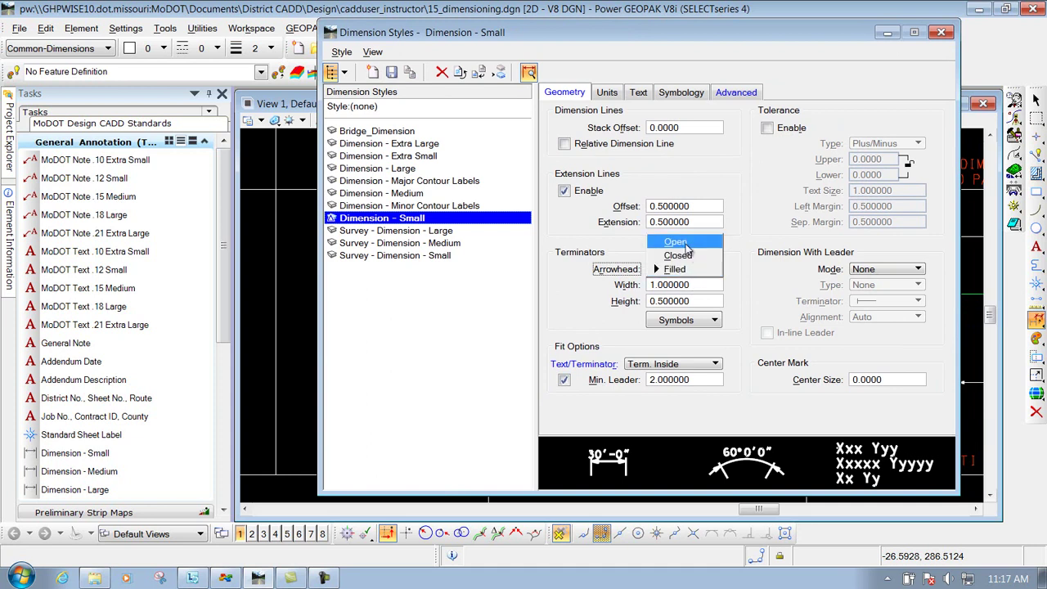
left_click(684, 244)
left_click(658, 364)
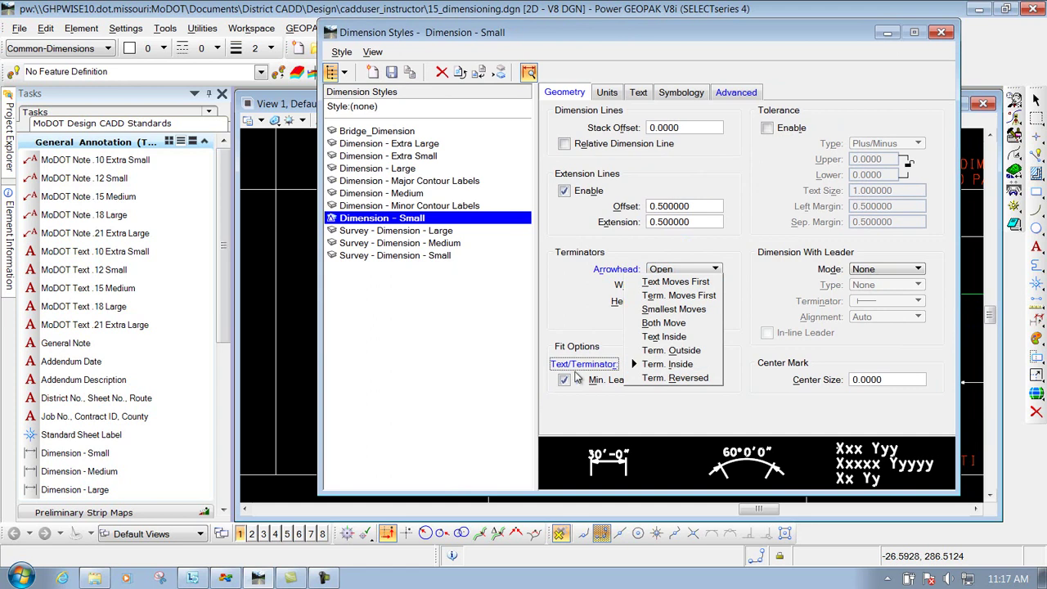
left_click(672, 366)
left_click(607, 94)
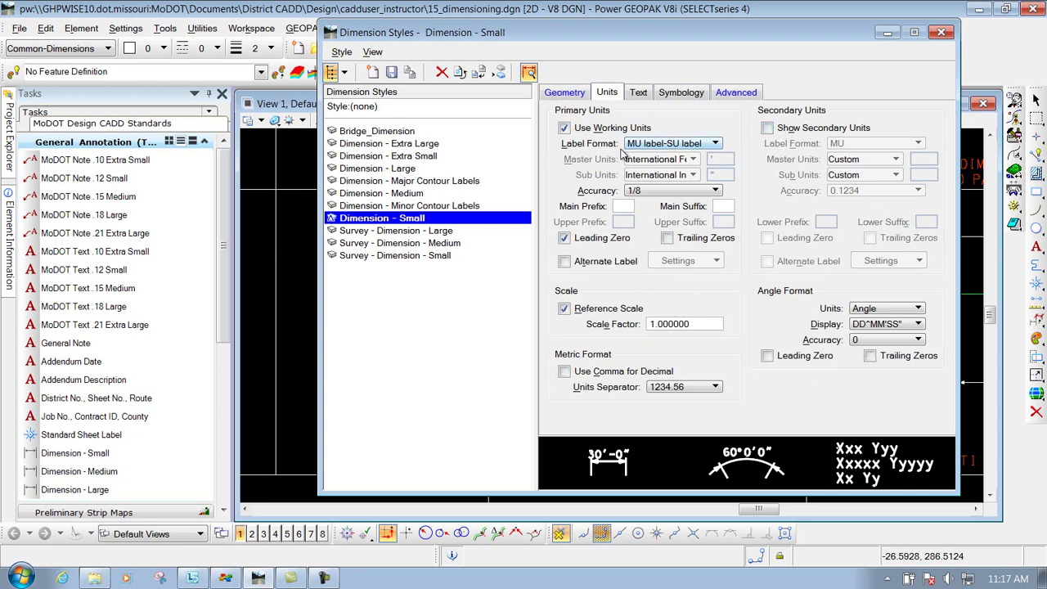
left_click(767, 129)
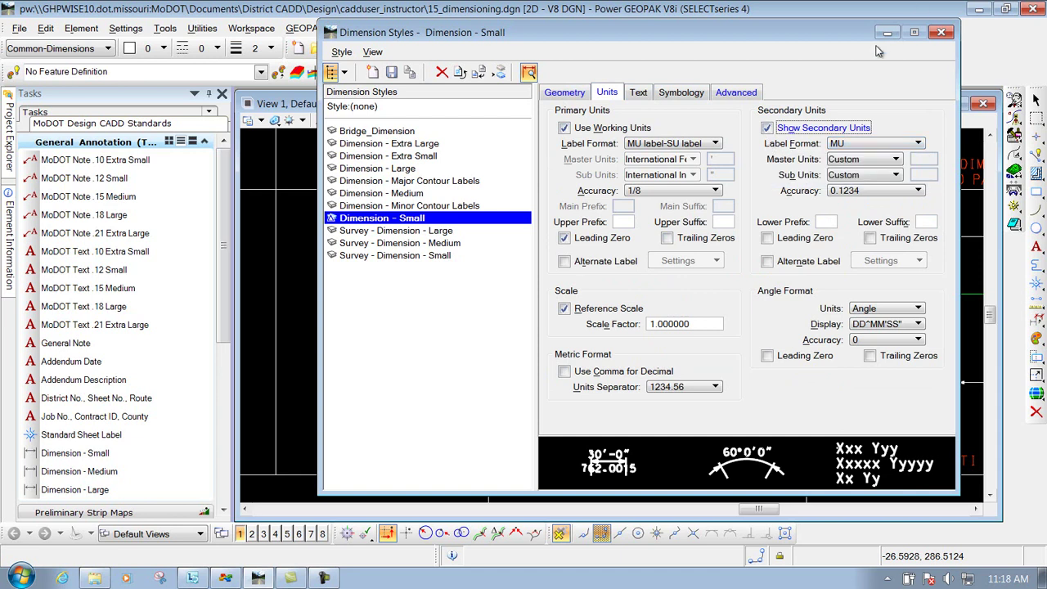
Apply the modified style to the two-segment horizontal dimension below the green line and to the vertical dimension beside its step
left_click_drag(814, 34, 838, 220)
mouse_move(848, 281)
left_mouse_down()
mouse_move(904, 588)
mouse_move(937, 588)
left_mouse_up()
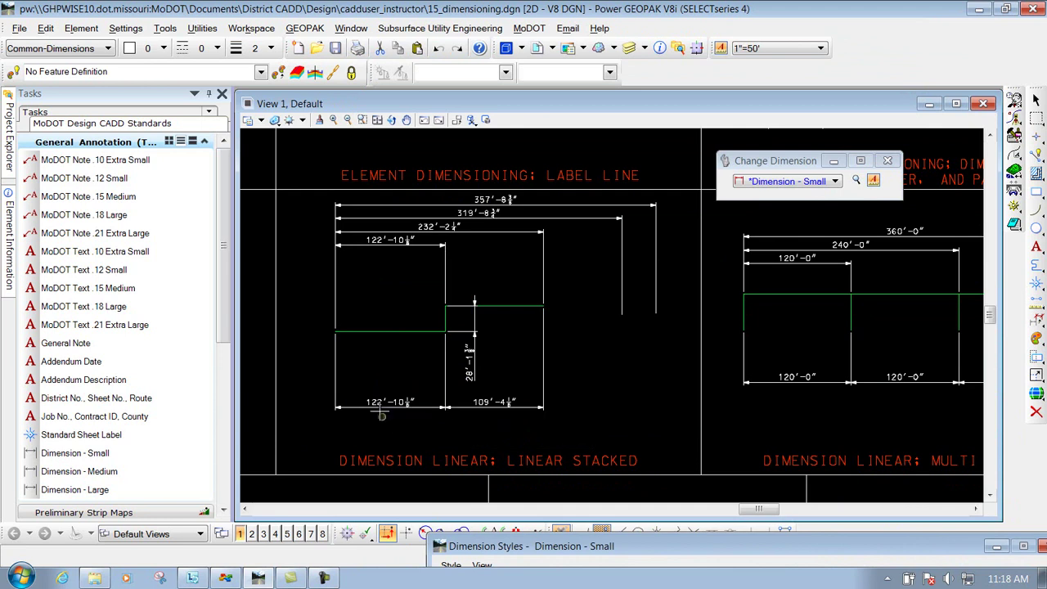
scroll(430, 406, "up", 2)
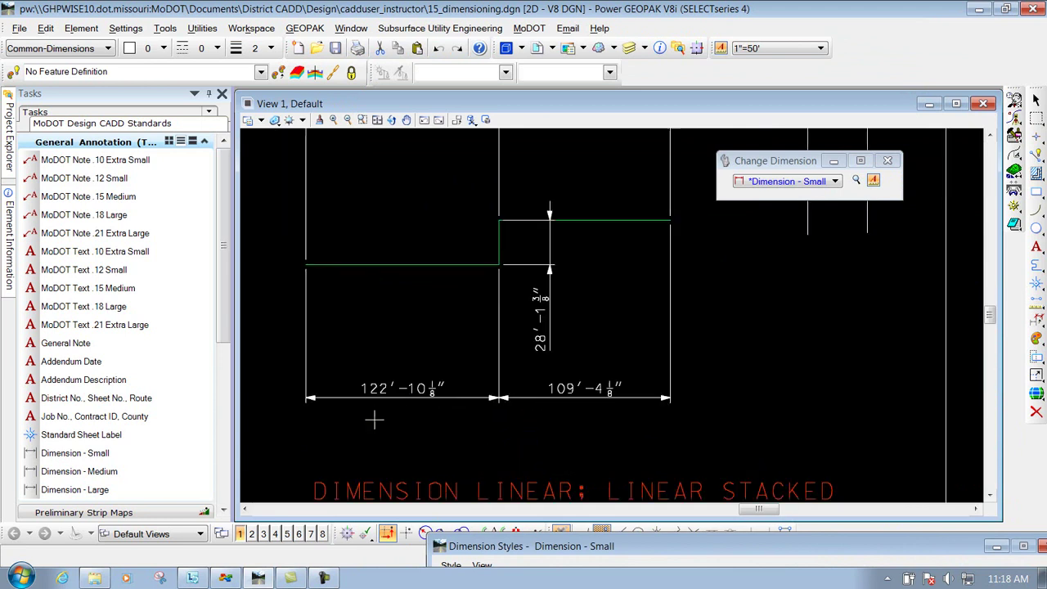
left_click(403, 391)
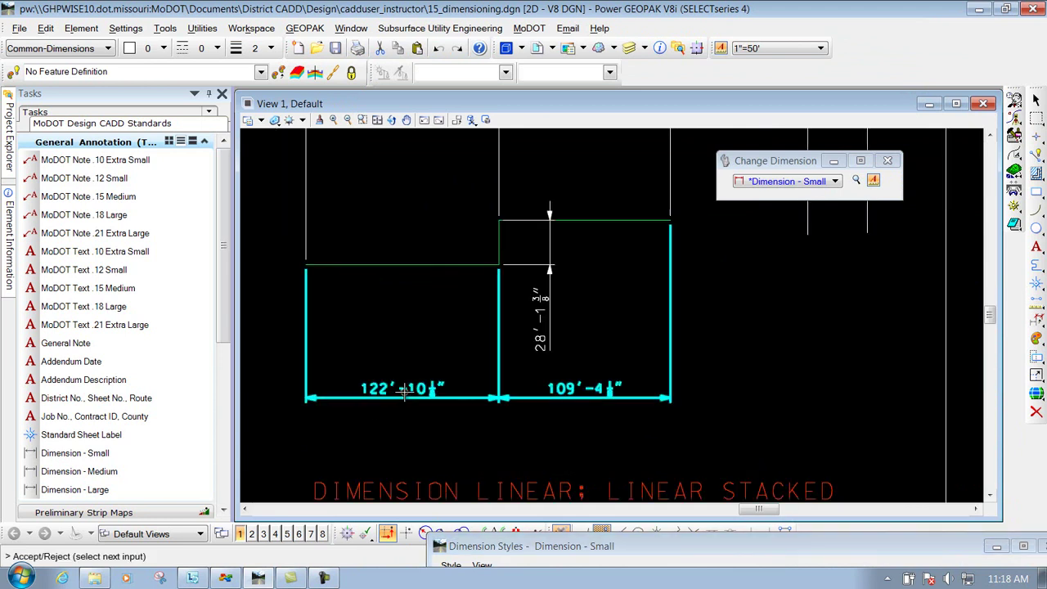
left_click(776, 379)
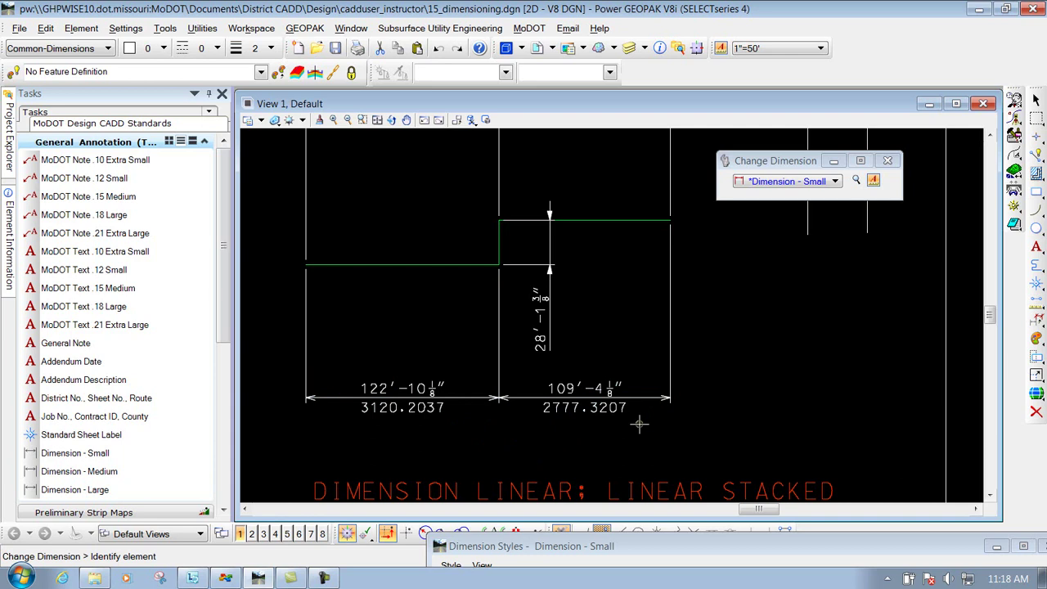
left_click(548, 242)
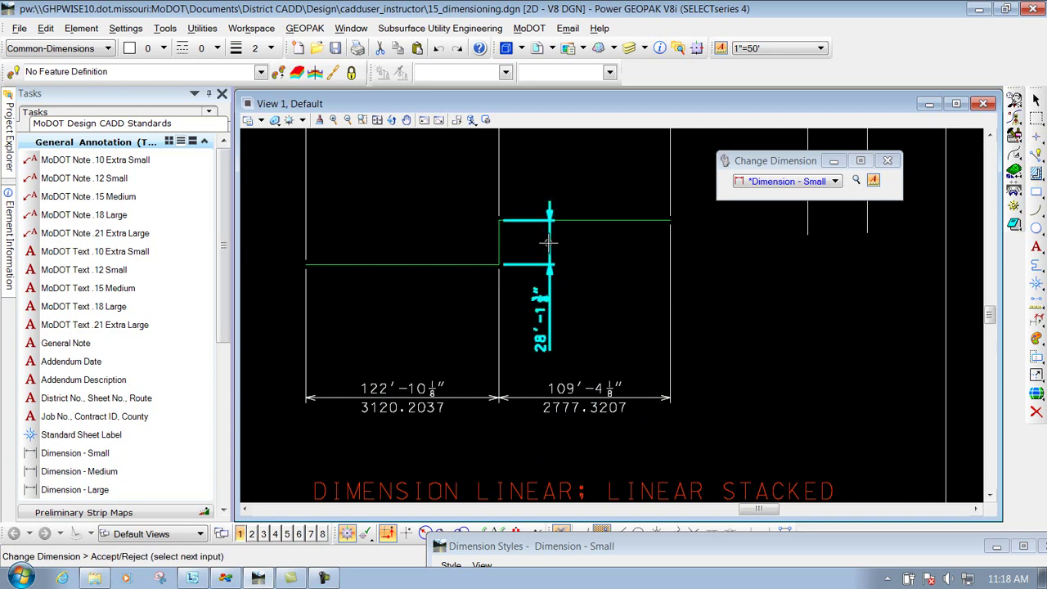
left_click(596, 254)
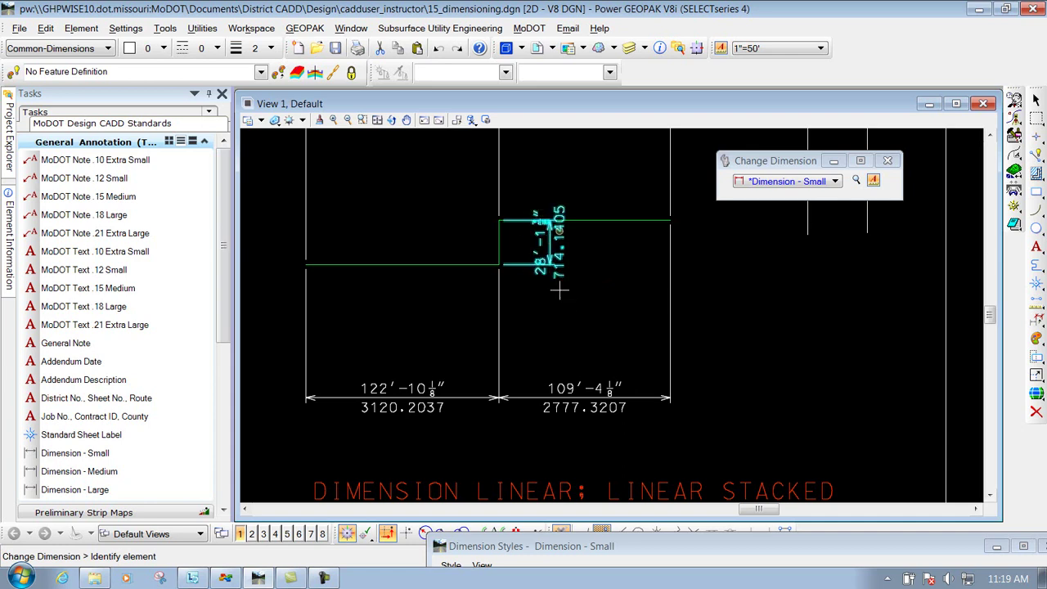
Move the vertical dimension's text below its extension lines with Modify Element
left_click(1036, 375)
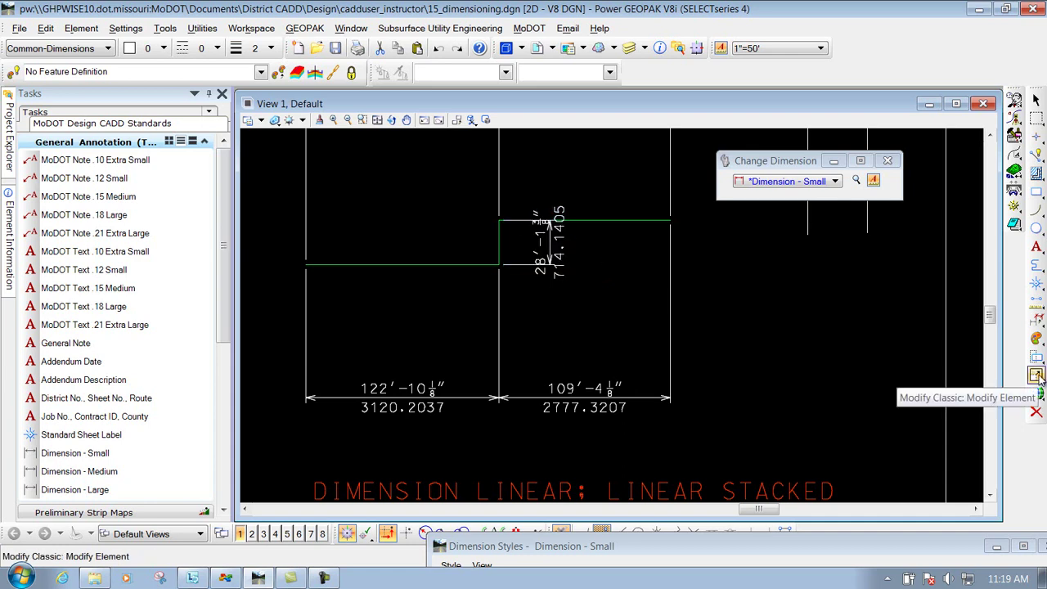
left_click(1036, 376)
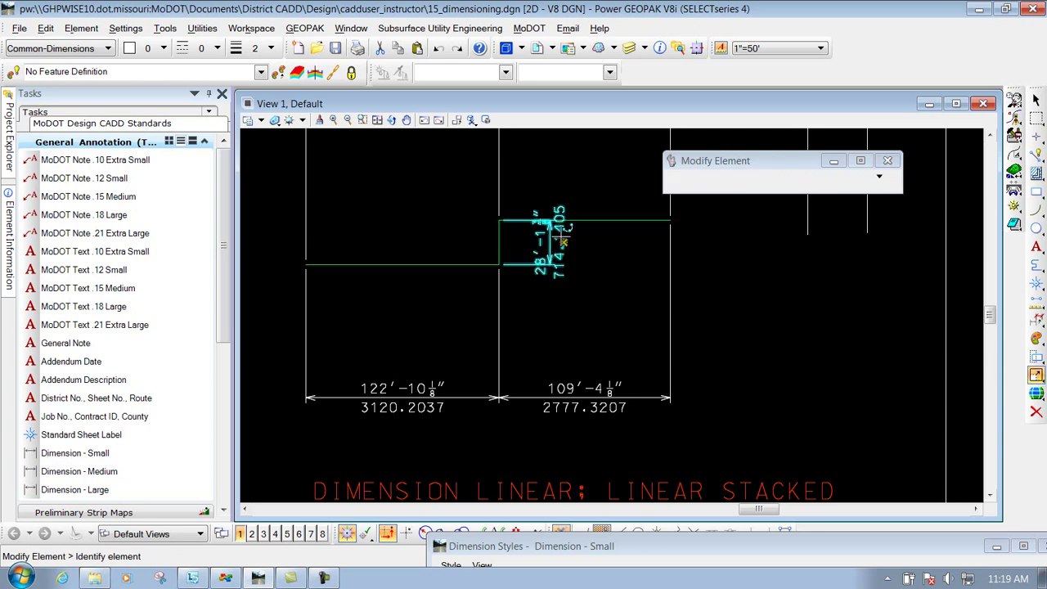
left_click(560, 237)
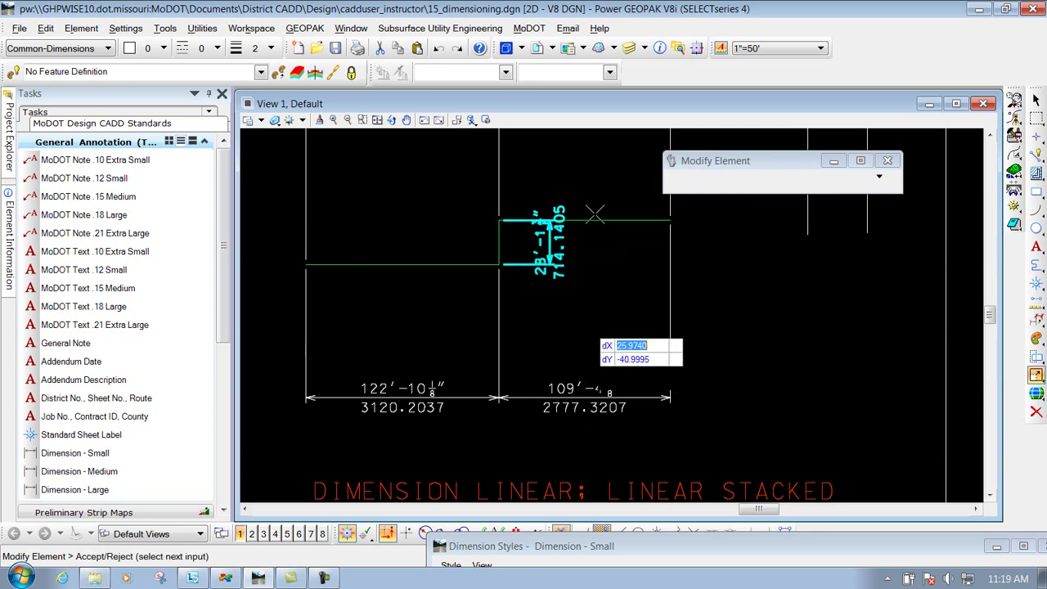
left_click(607, 352)
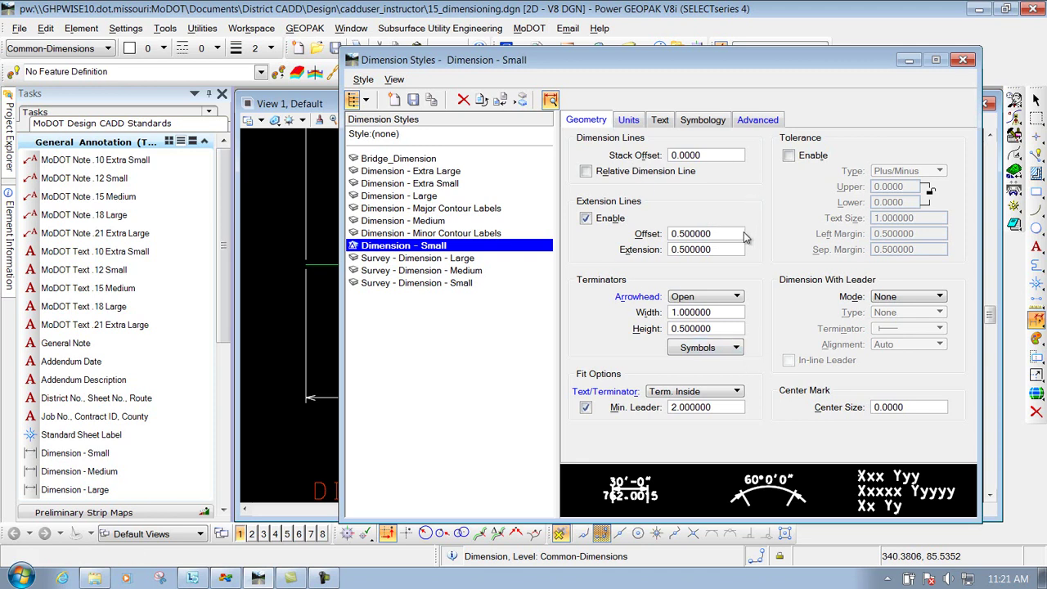
Check the description of the extension line offset setting, and close the Dimension Styles and Change Dimension windows
mouse_move(744, 236)
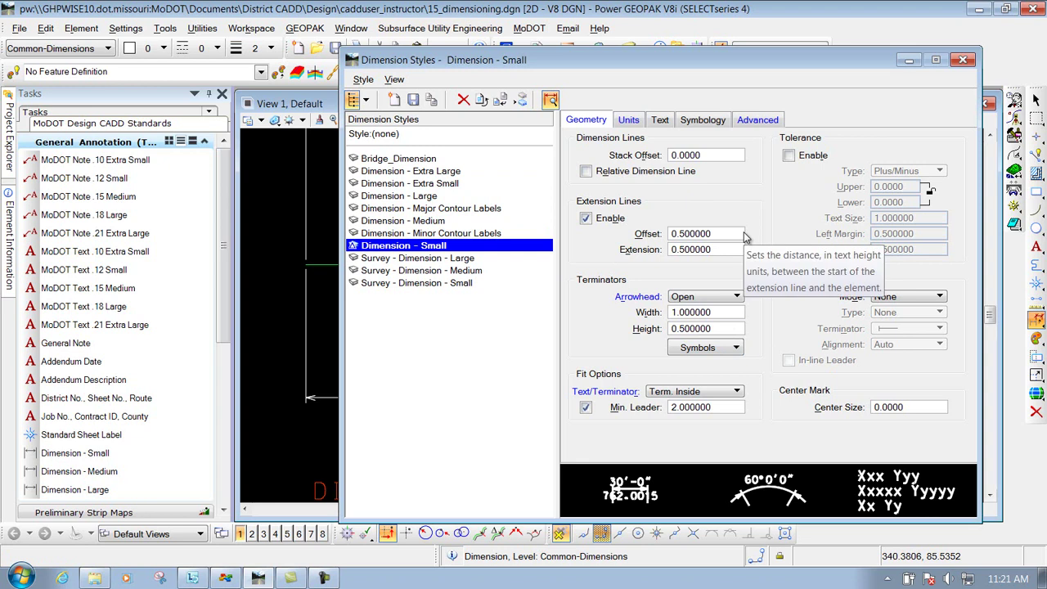
left_click(964, 61)
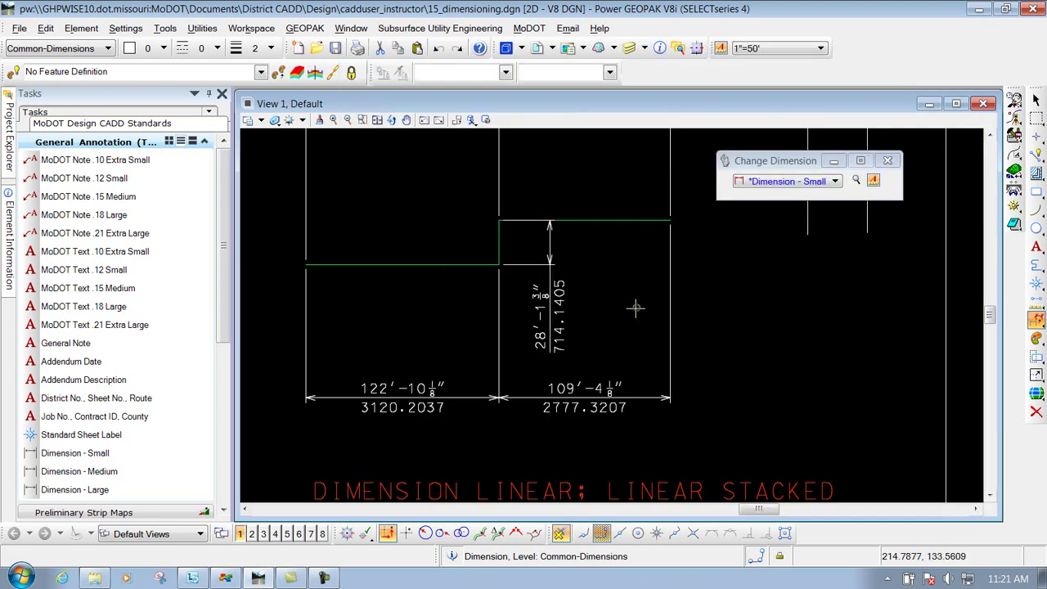
left_click(888, 161)
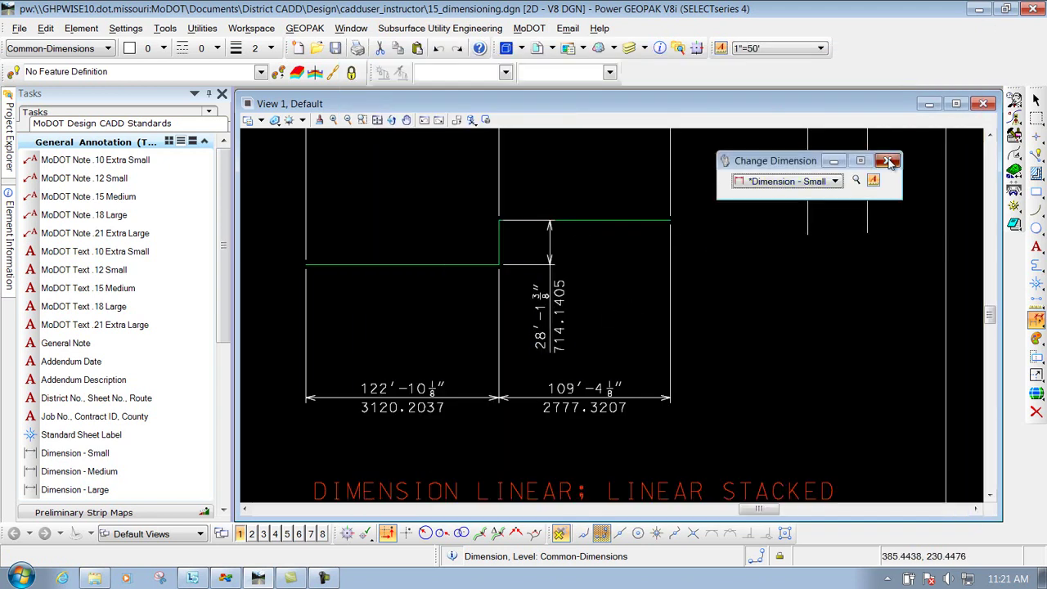
left_click(888, 161)
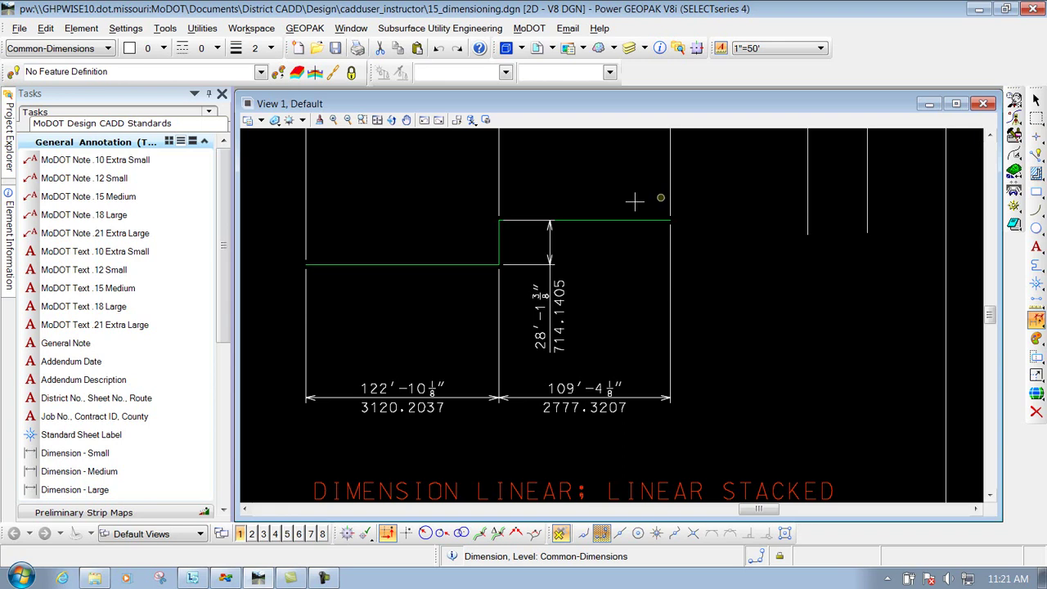
Reload the standard Dimension - Small style to clear its overrides, and restart Change Dimension with it
left_click(107, 455)
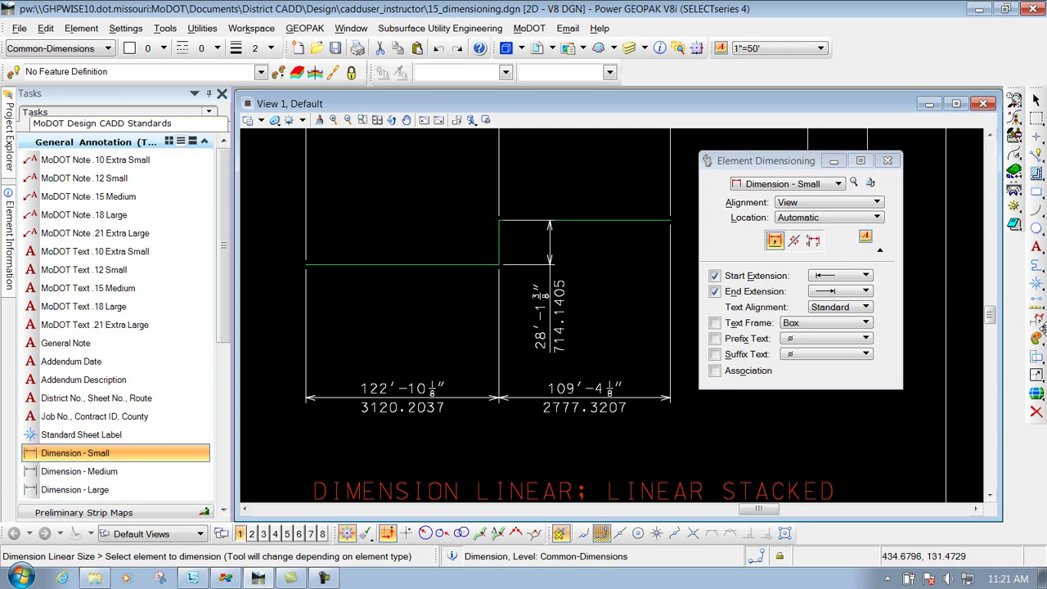
left_click_drag(1036, 319, 915, 376)
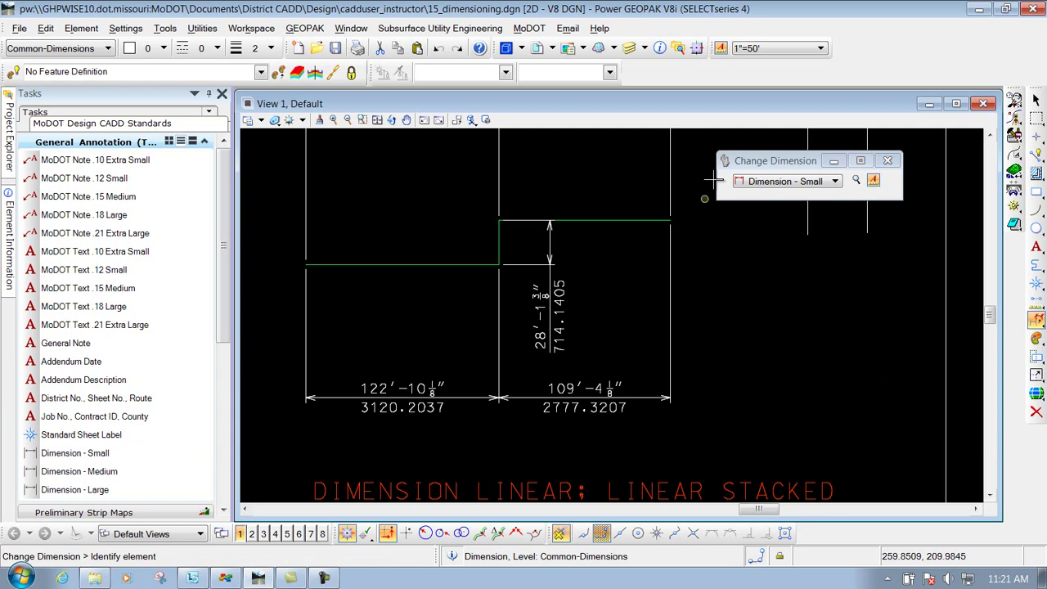